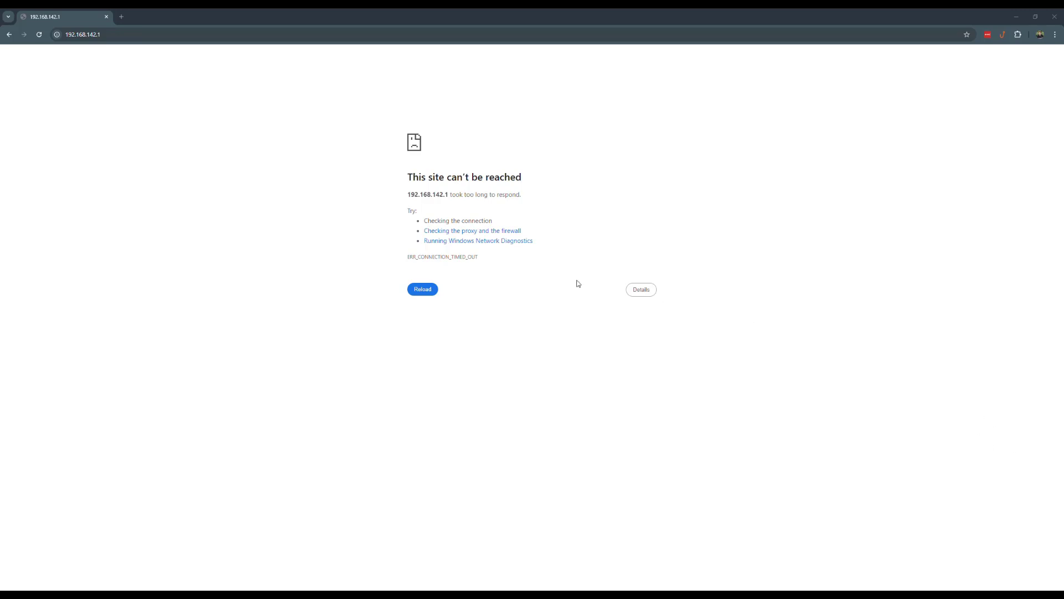
Step: Reload the receiver page at 192.168.142.1 and enter the login user name and password
left_click(160, 38)
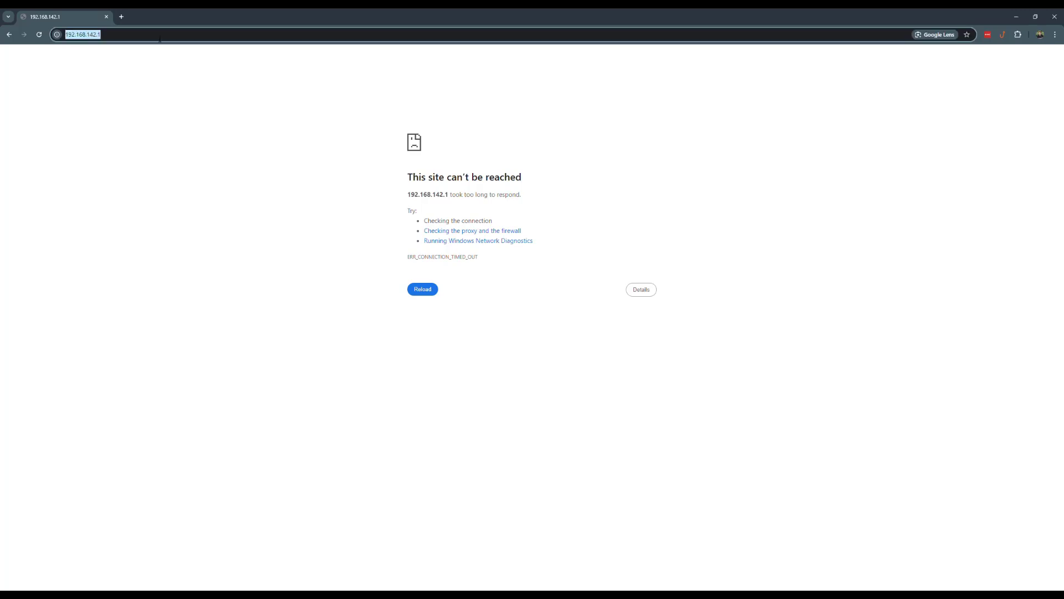
key("Return")
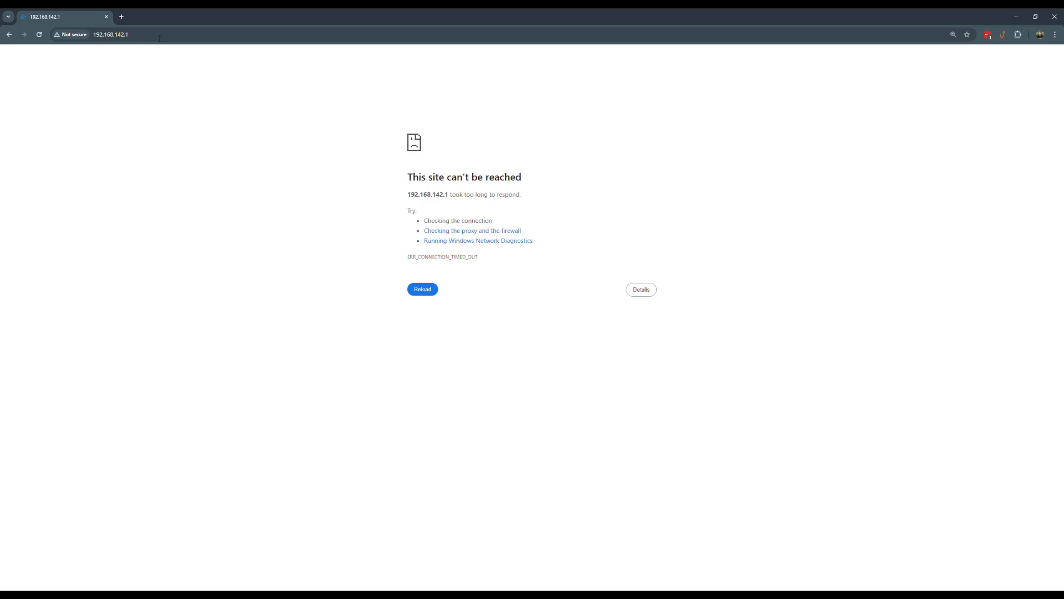
type("adm")
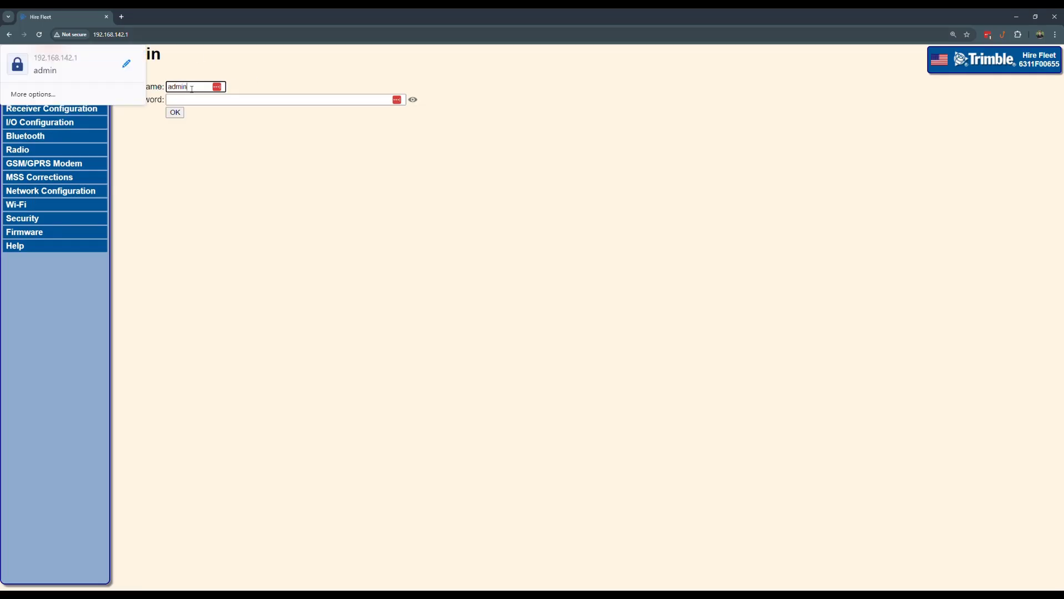
type("in")
key("Tab")
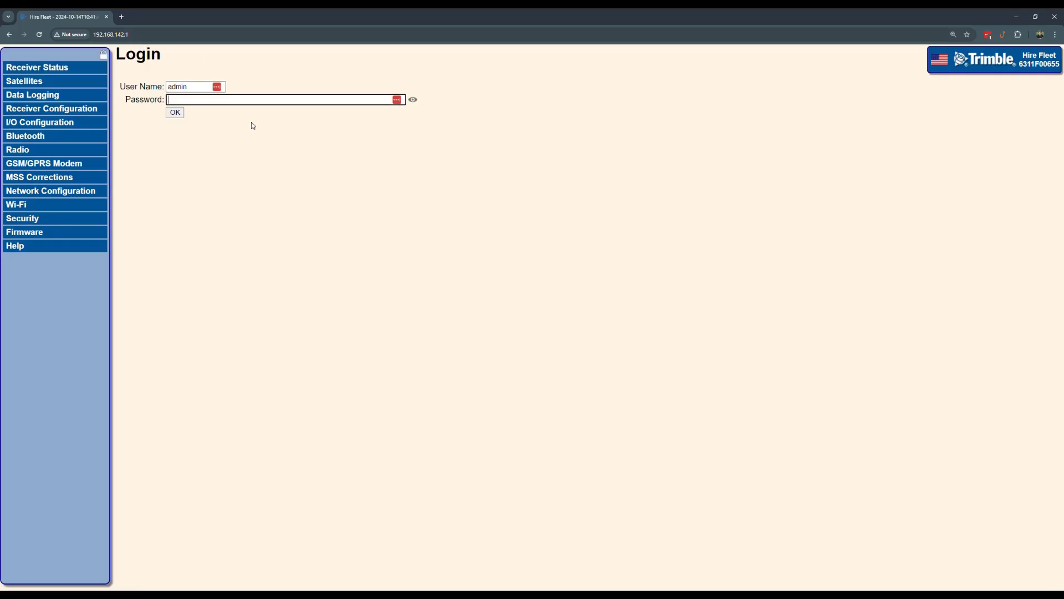
type("••••••••••••••")
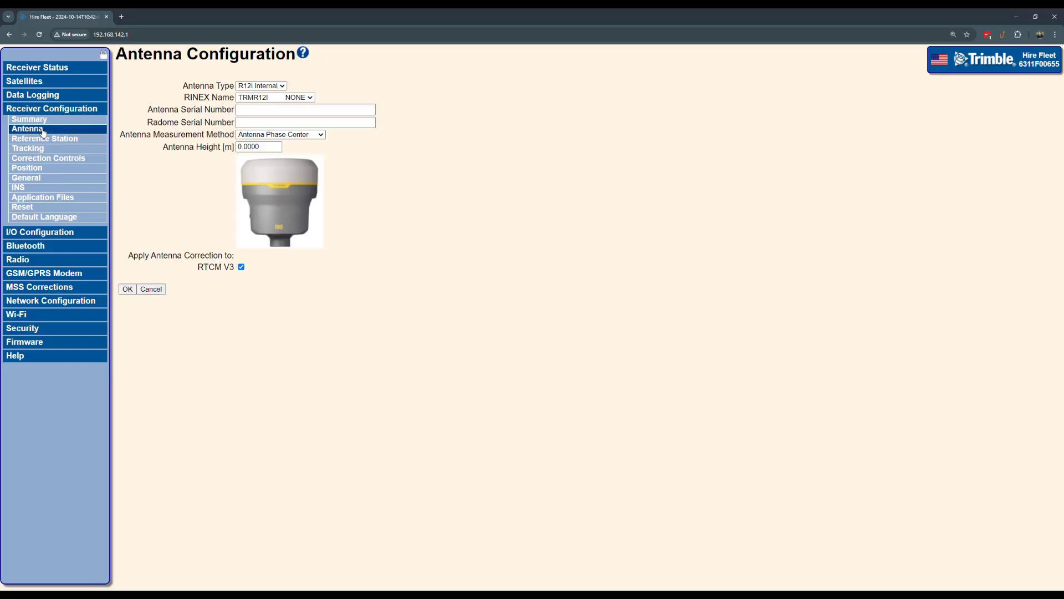
Step: Tick INS Enable and Static Bench Testing Enable in the receiver's INS configuration
left_click(274, 148)
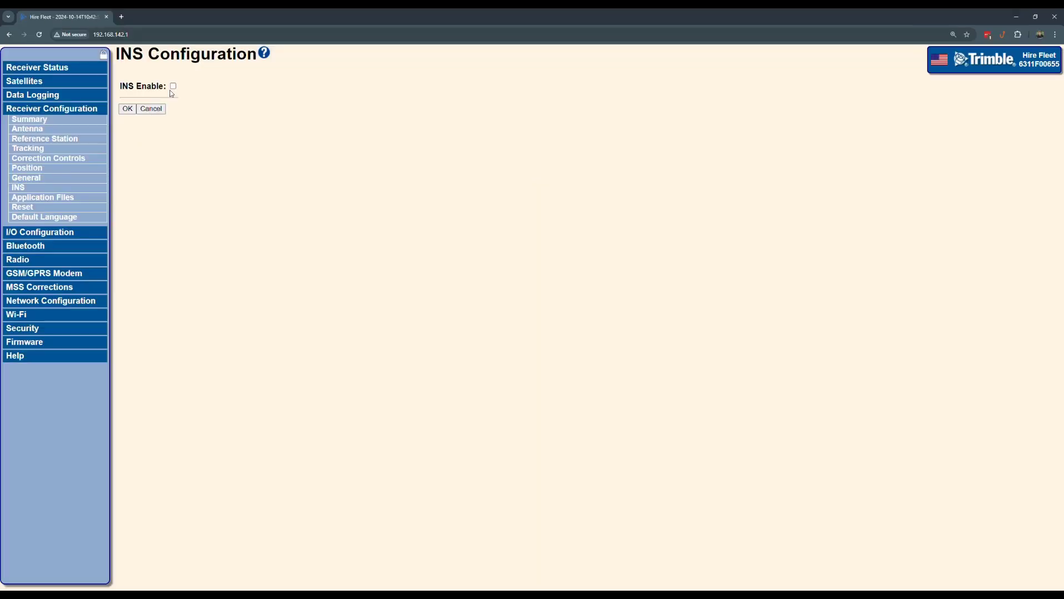
left_click(173, 86)
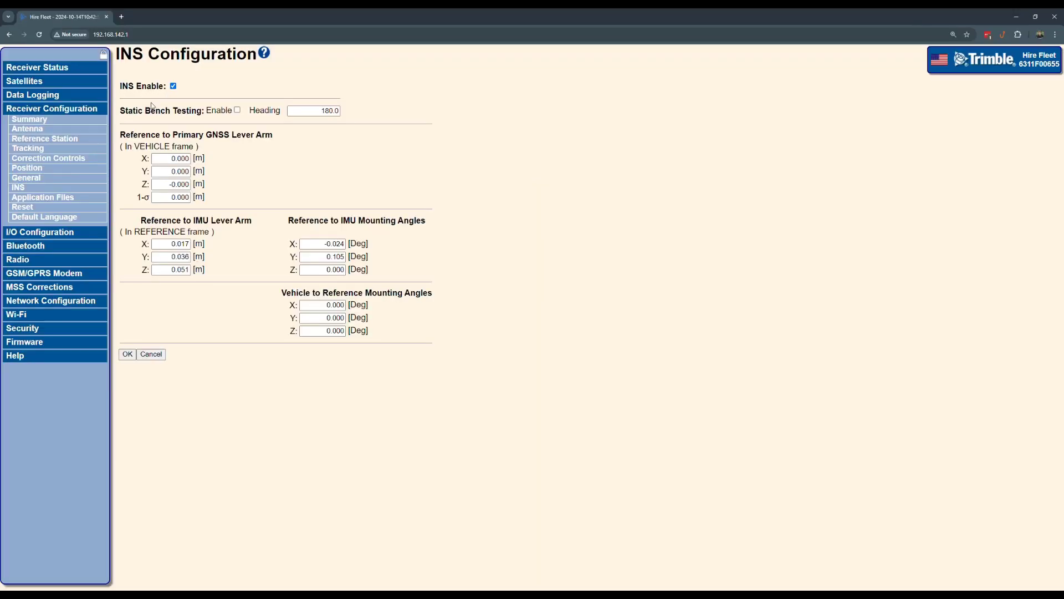
left_click(237, 110)
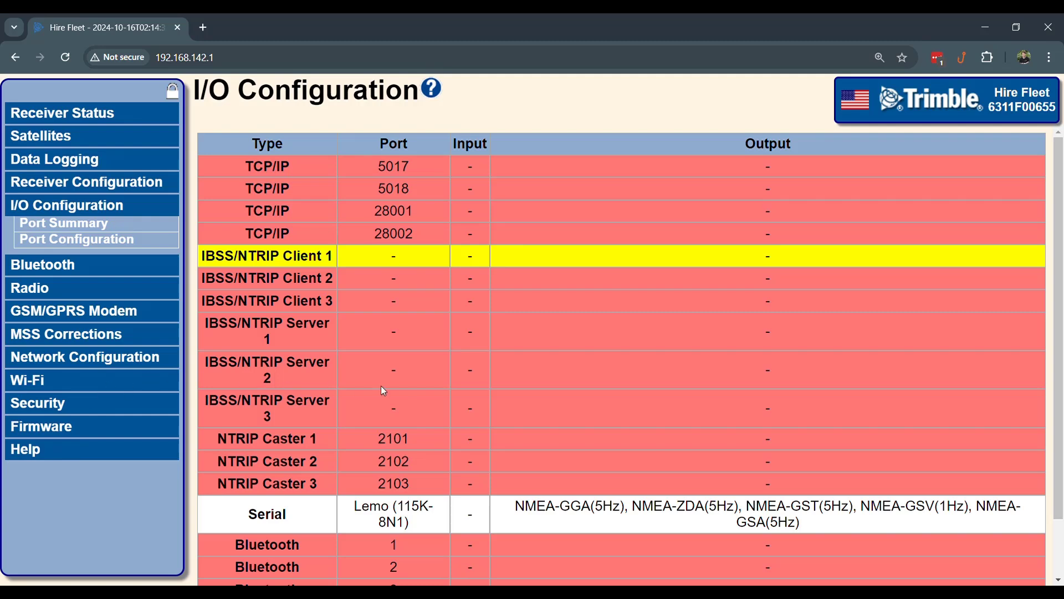
Step: Review Serial1/Lemo NMEA outputs: GGA, ZDA, GST, GSA at 5 Hz and GSV at 1 Hz
left_click(268, 514)
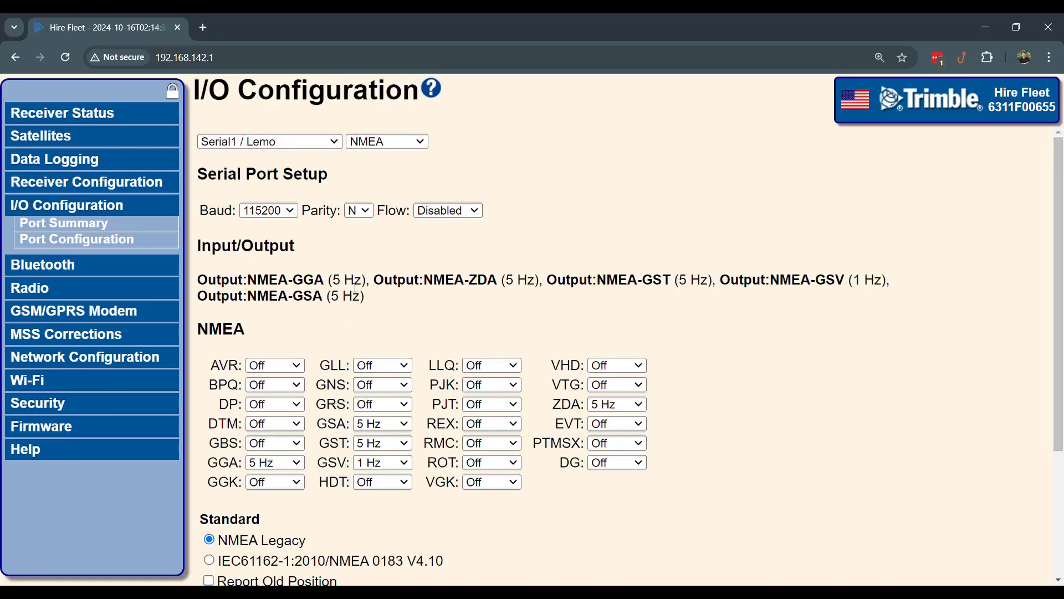
left_click(293, 147)
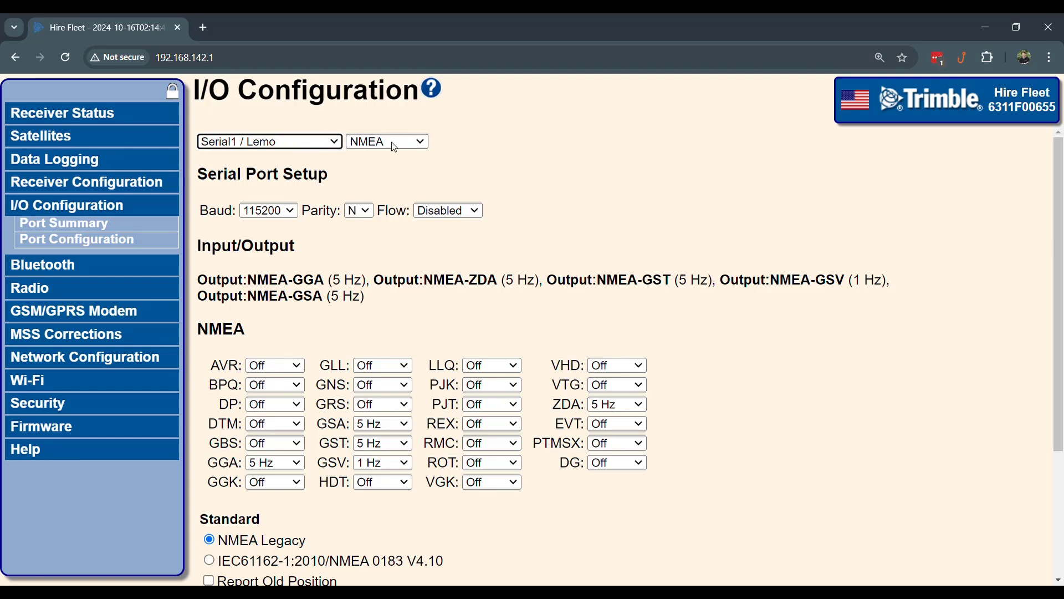
left_click(465, 186)
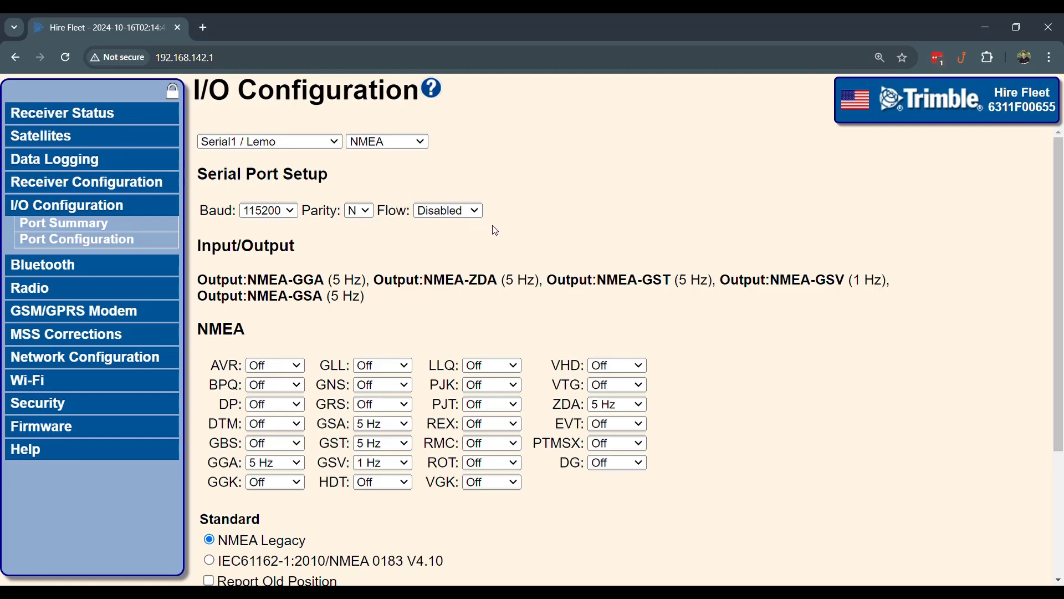
scroll(461, 311, "down", 1)
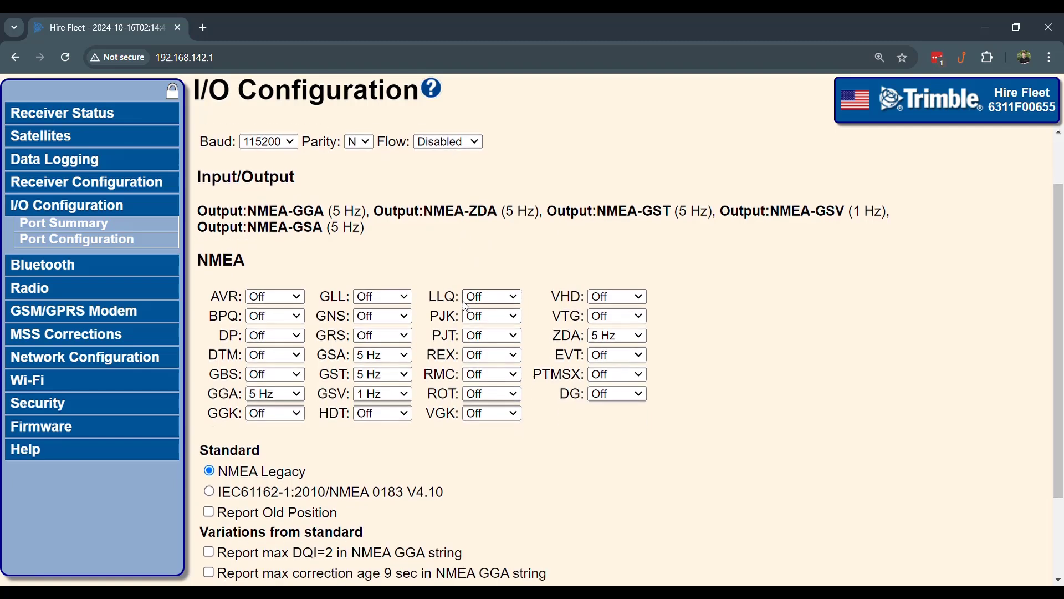
left_click(300, 399)
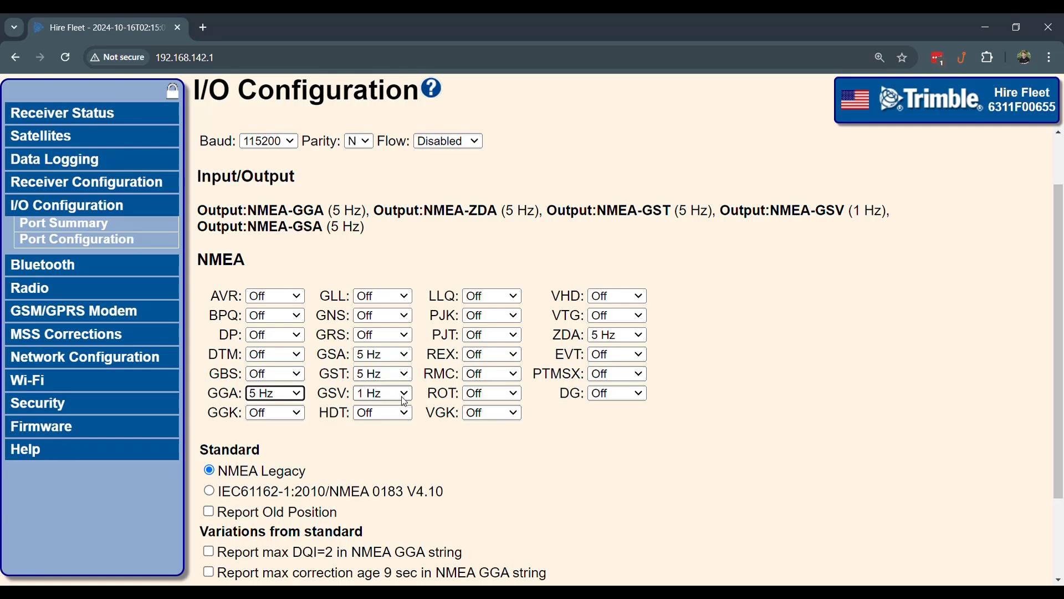
left_click(534, 503)
scroll(534, 502, "down", 2)
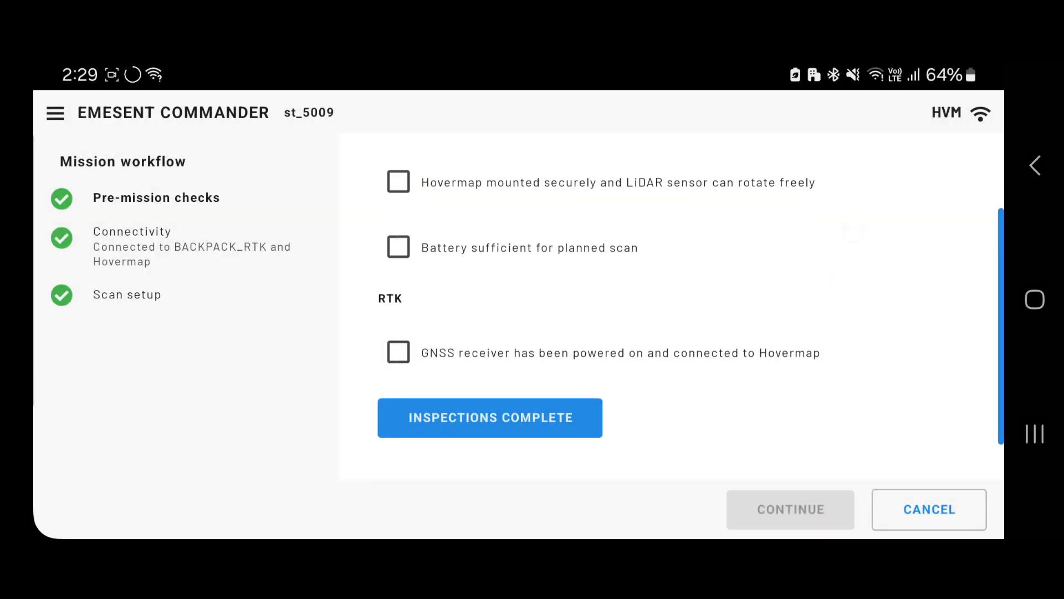
Step: Confirm the pre-mission checklist: LiDAR clean, Hovermap mounted, battery sufficient, GNSS receiver connected
scroll(861, 392, "up", 4)
left_click(398, 215)
left_click(398, 279)
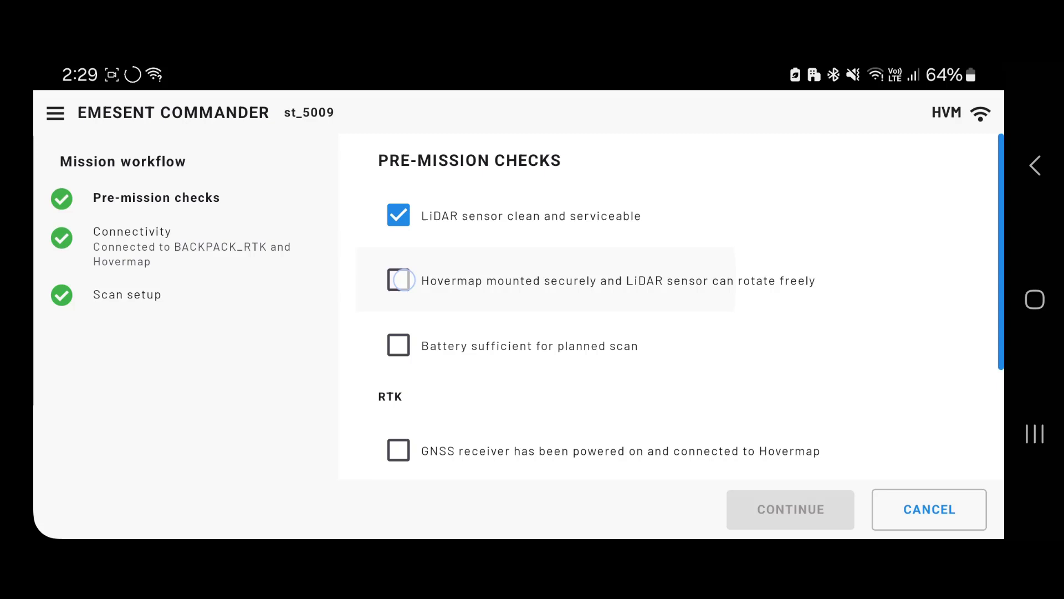
left_click(398, 345)
Step: Check the RTK fix's satellite, position and precision details before scan setup
scroll(862, 366, "down", 2)
left_click(399, 386)
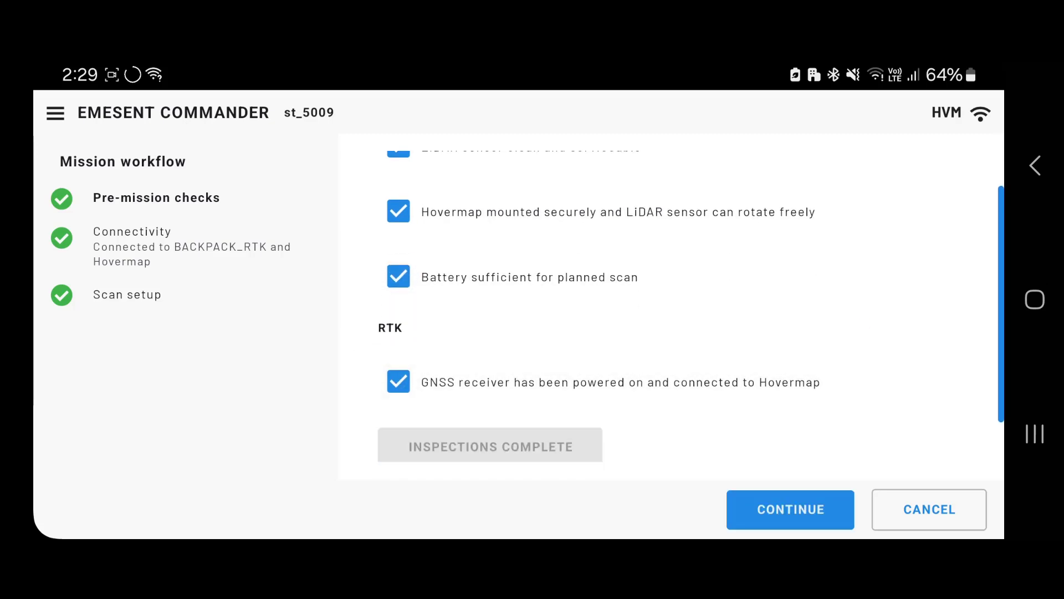
left_click(791, 509)
scroll(895, 371, "down", 2)
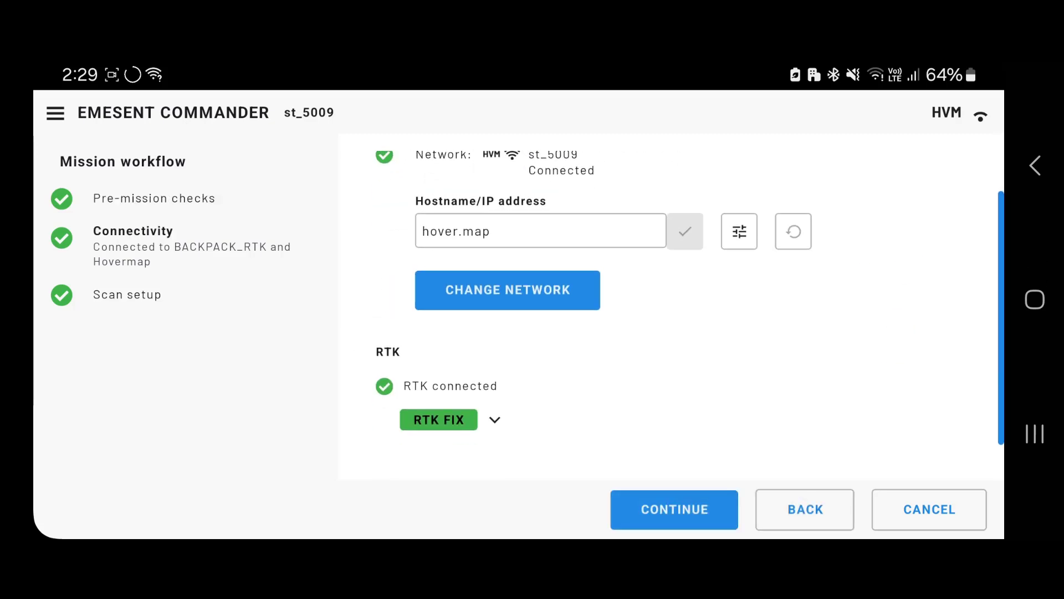
left_click(473, 422)
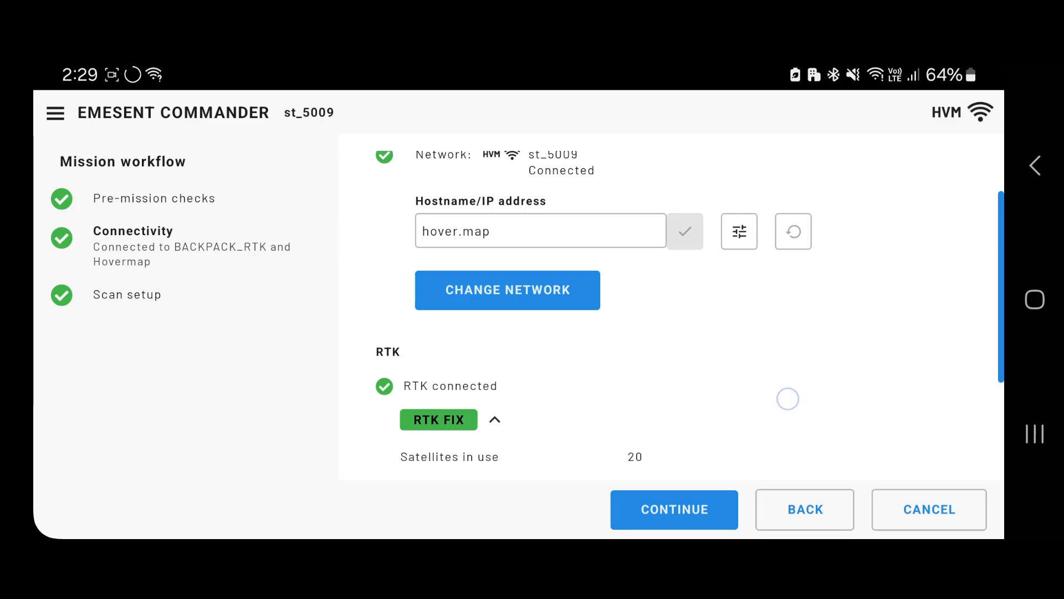
scroll(786, 397, "down", 2)
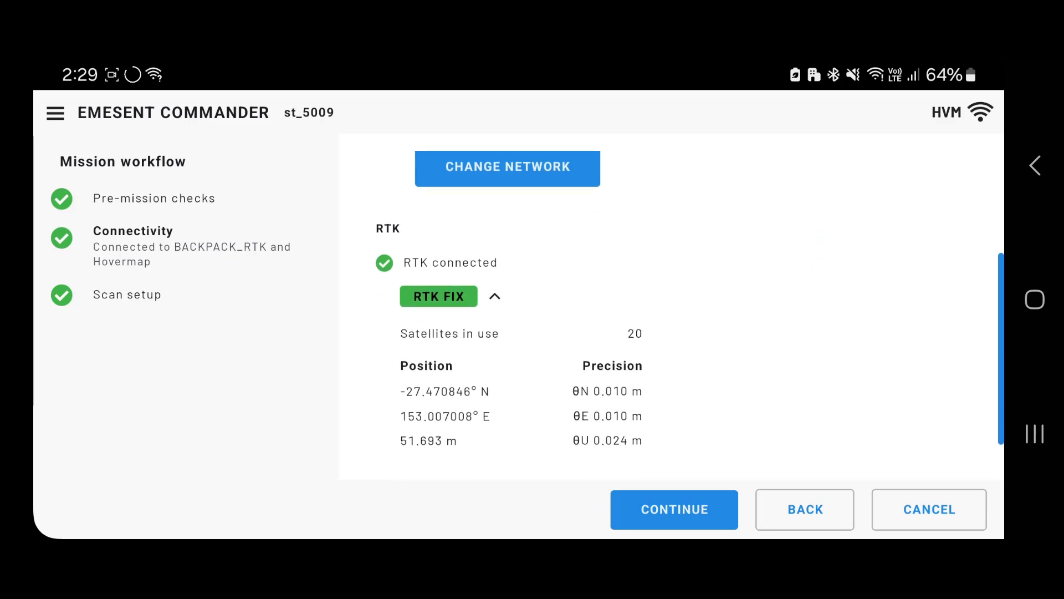
left_click(692, 509)
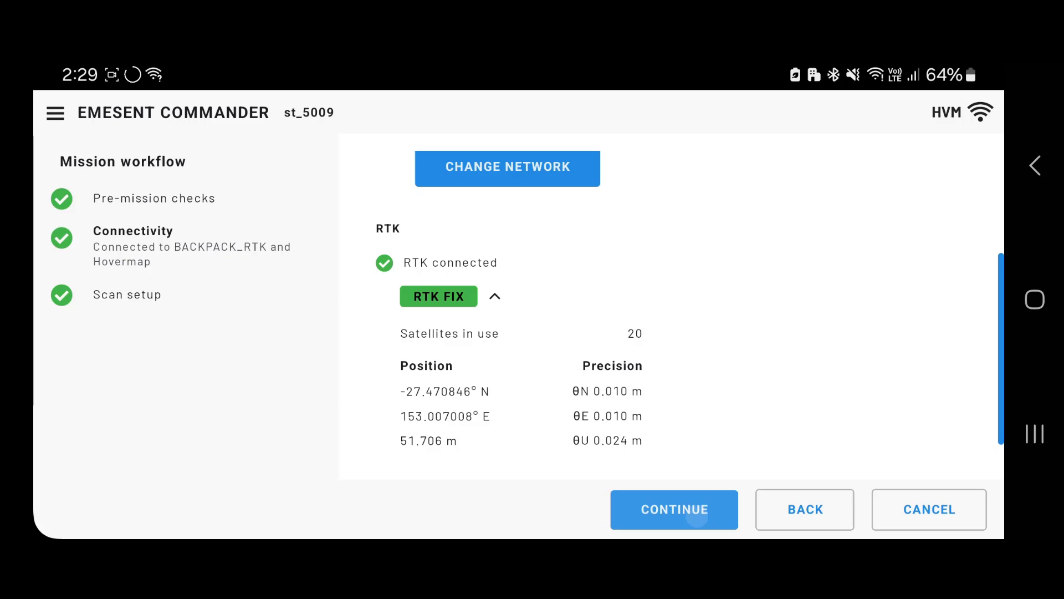
Step: Start the BackpackRTK_02 scan and continue to the live scan view
scroll(886, 294, "down", 1)
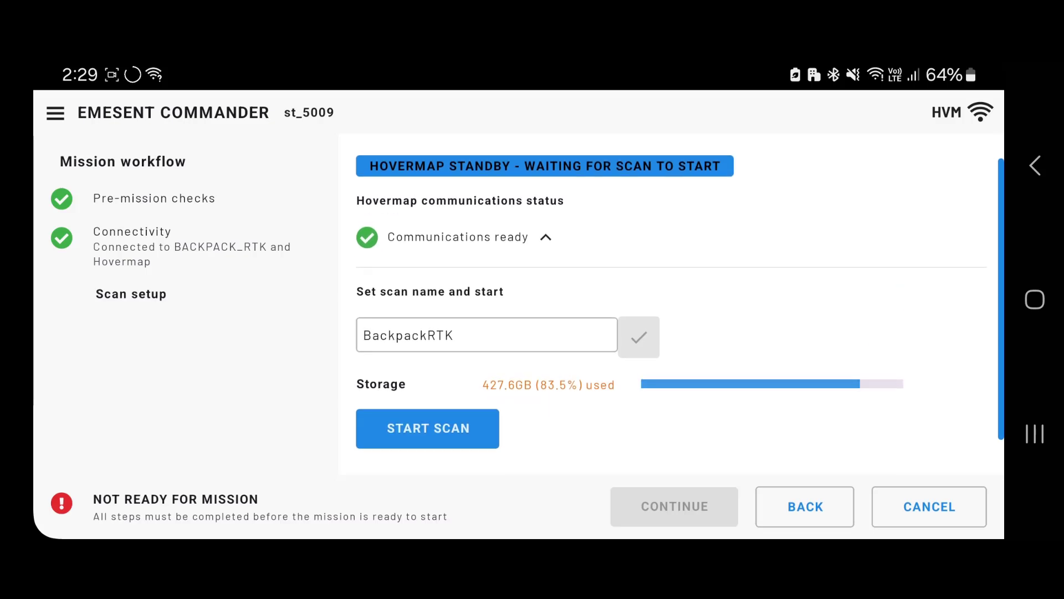
left_click(488, 428)
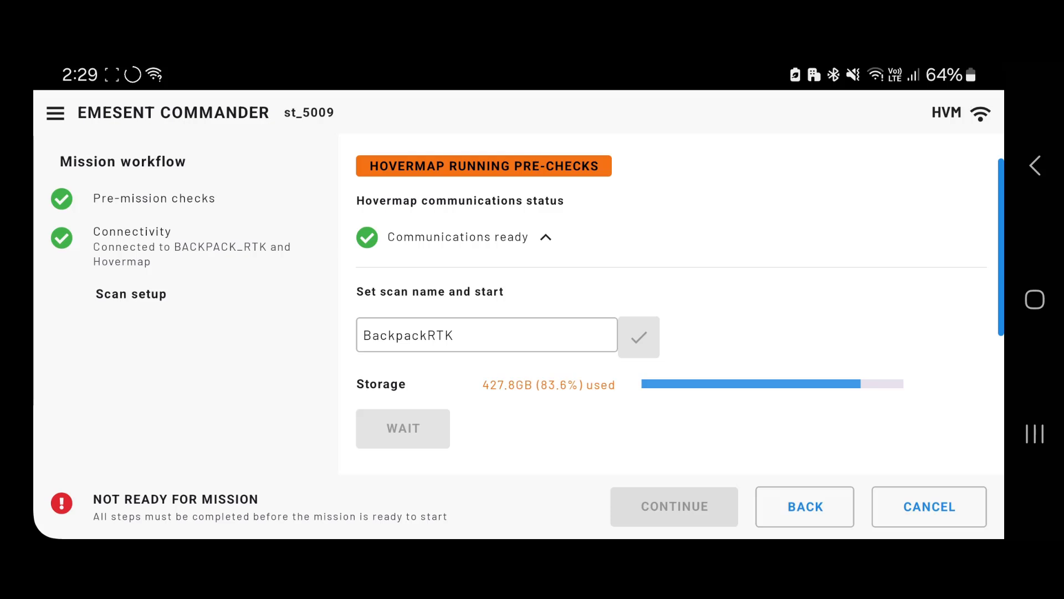
scroll(920, 233, "down", 2)
scroll(890, 344, "down", 3)
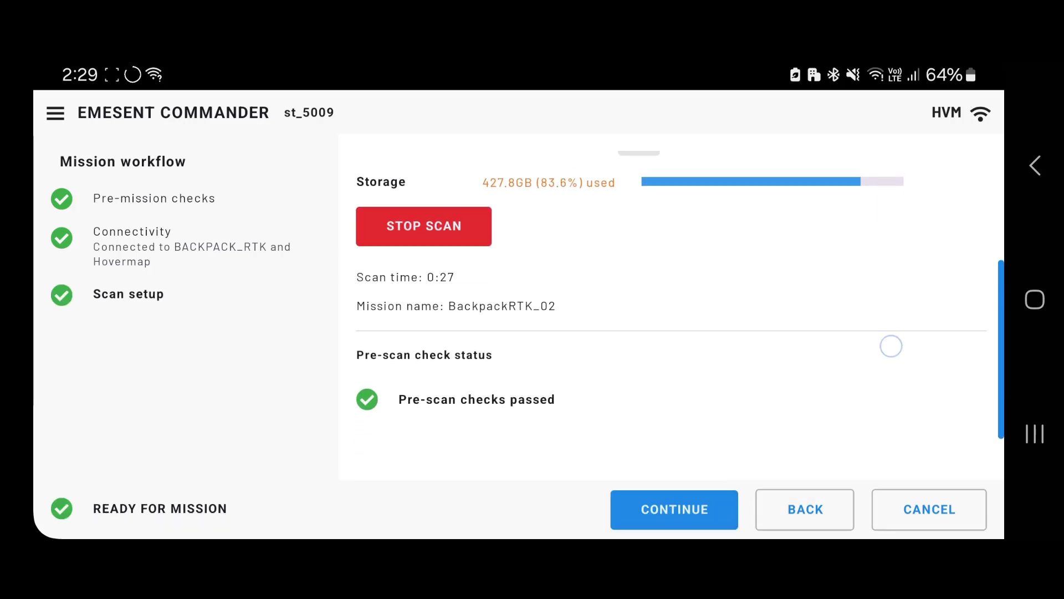
left_click(687, 505)
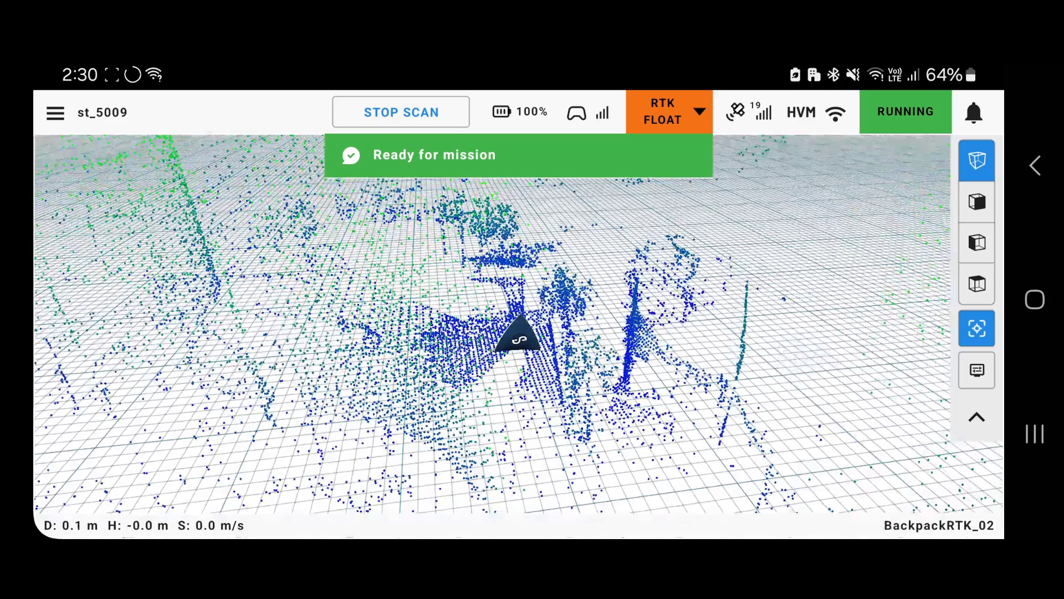
Step: Show the RTK Status panel with satellites in use and precision, refreshing it once
left_click(677, 104)
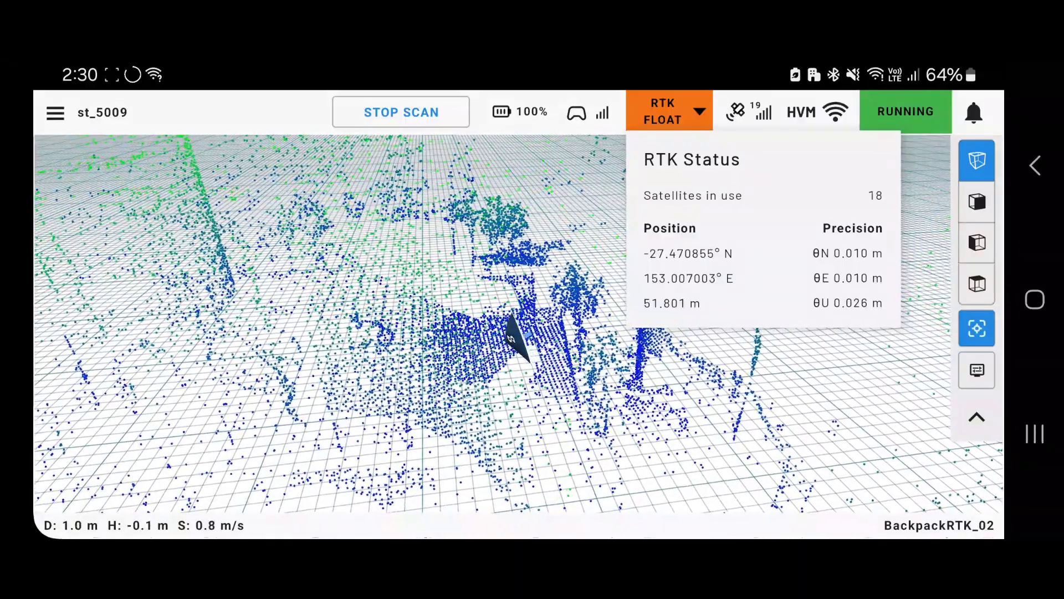
left_click(673, 104)
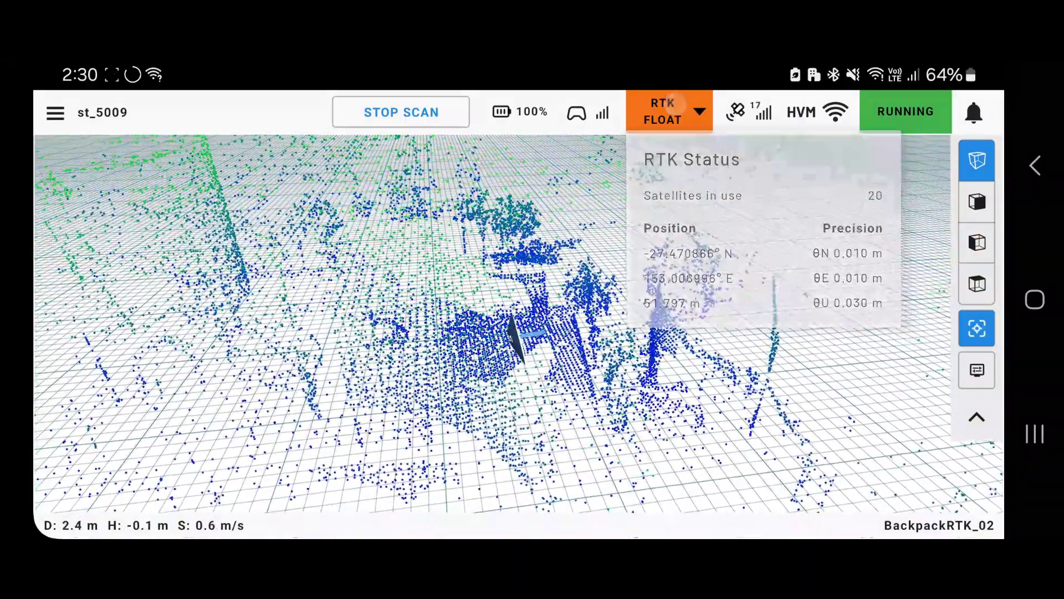
left_click(672, 113)
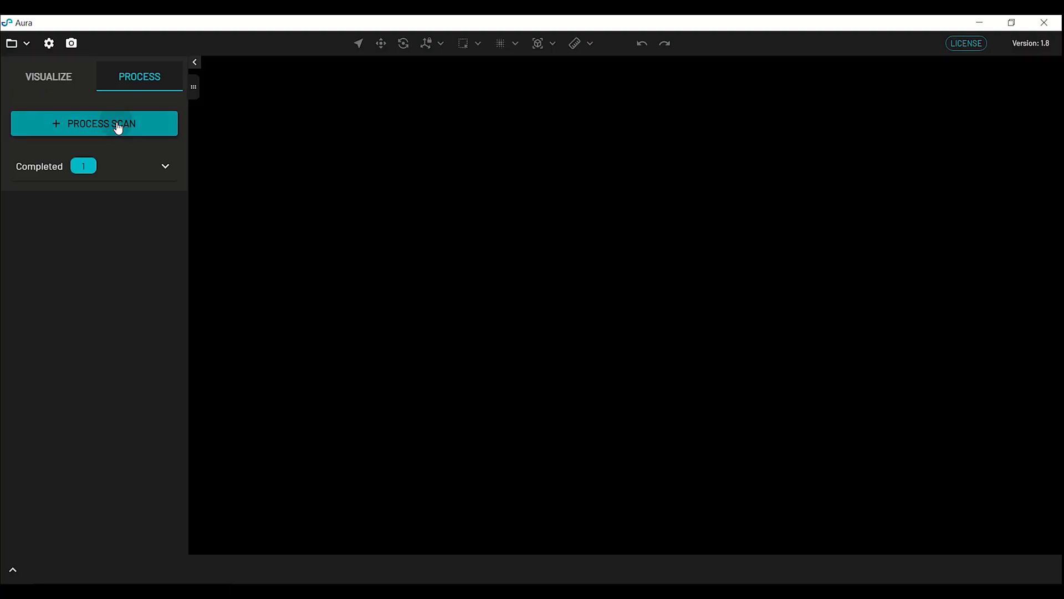
Step: Create a new scan job using dataset ST5013VRTKR12Sping_01 from C:\EAP\Trimble\Round3
left_click(117, 124)
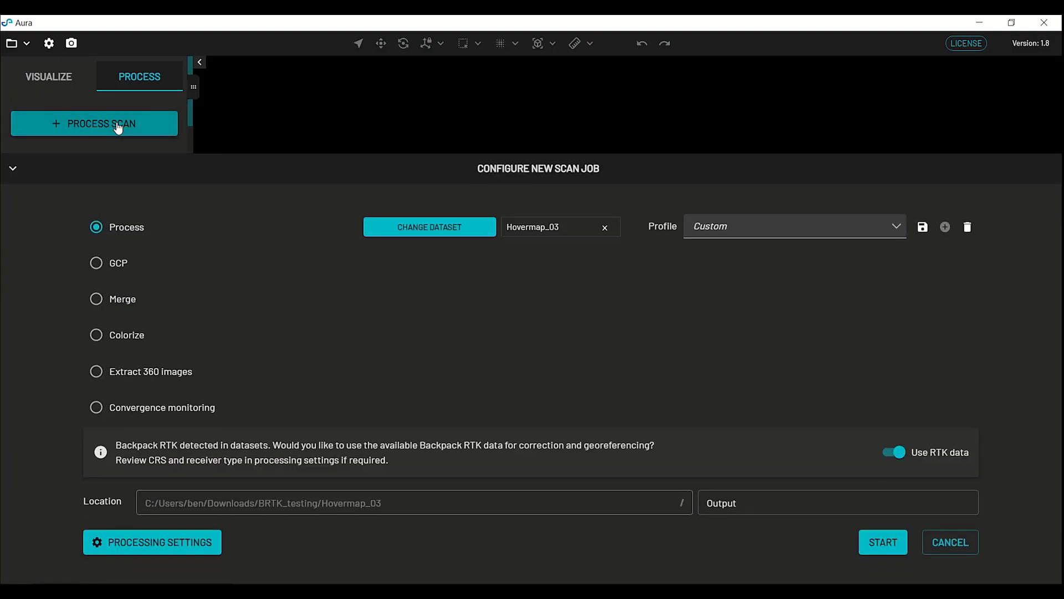
left_click(443, 227)
left_click(388, 51)
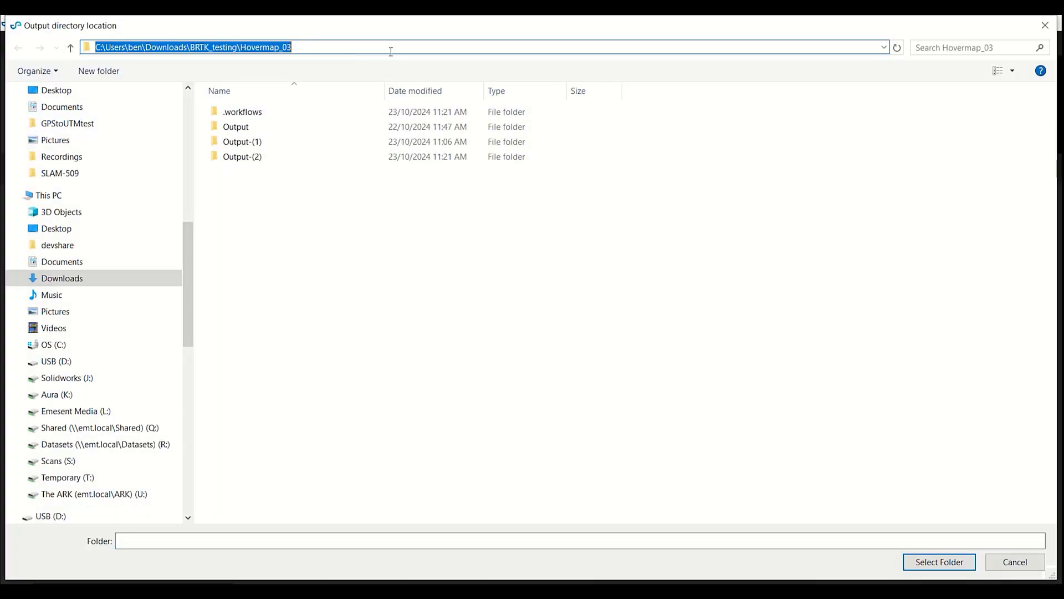
type("C:\\EAP\\Trimble\\Round3")
key("Return")
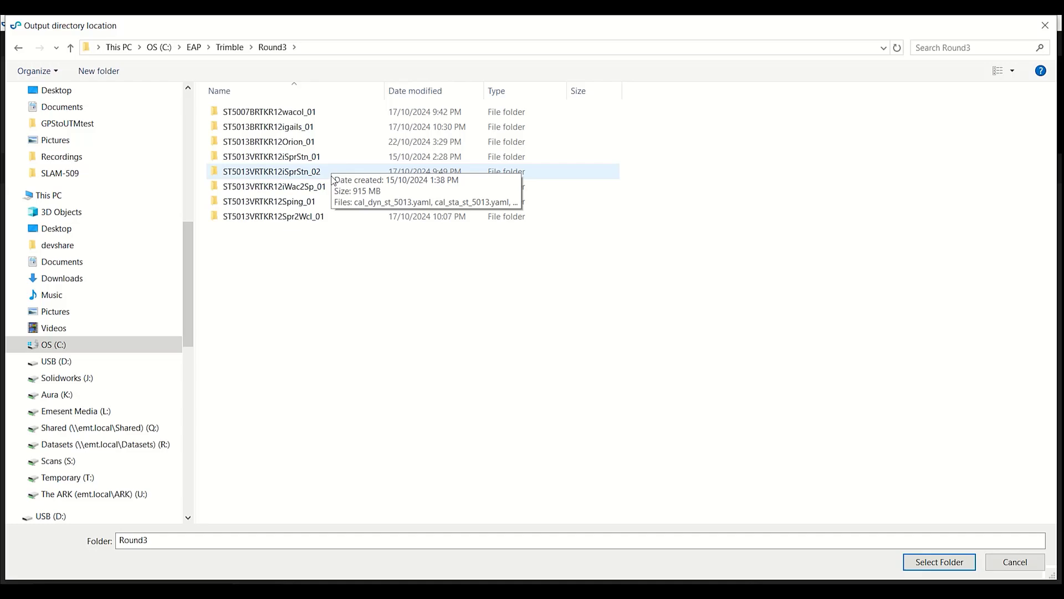
left_click(314, 202)
left_click(937, 563)
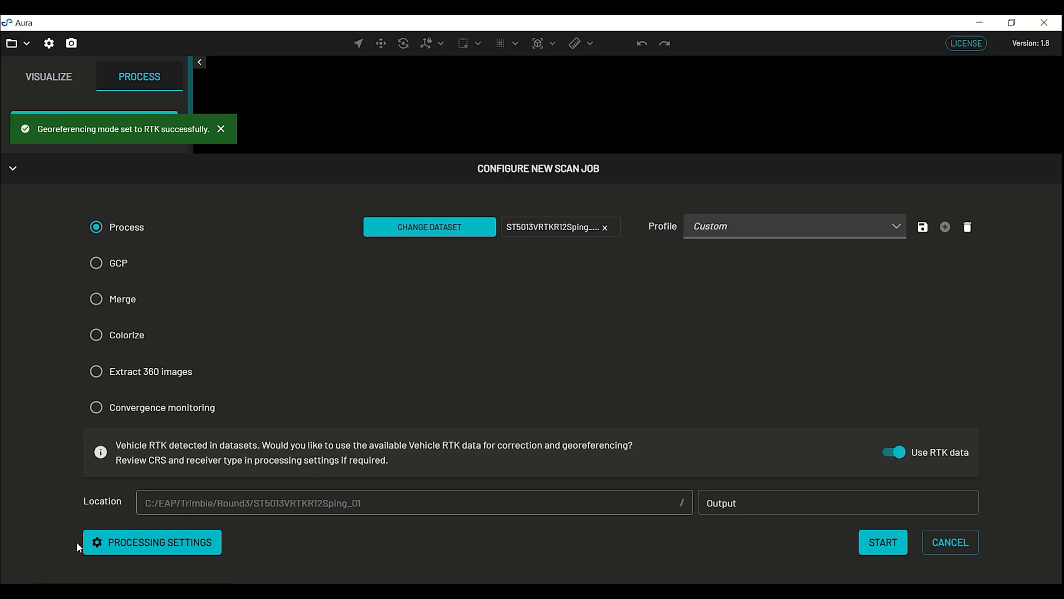
Step: Set the GNSS receiver type to Trimble R10/R12 and review the CRS fields
left_click(117, 541)
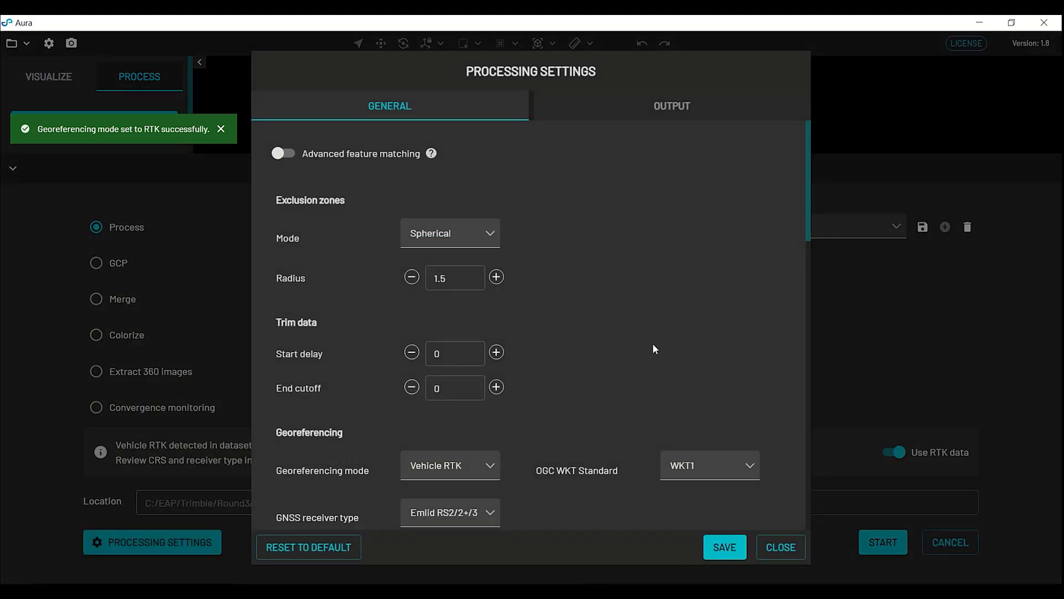
scroll(653, 343, "down", 2)
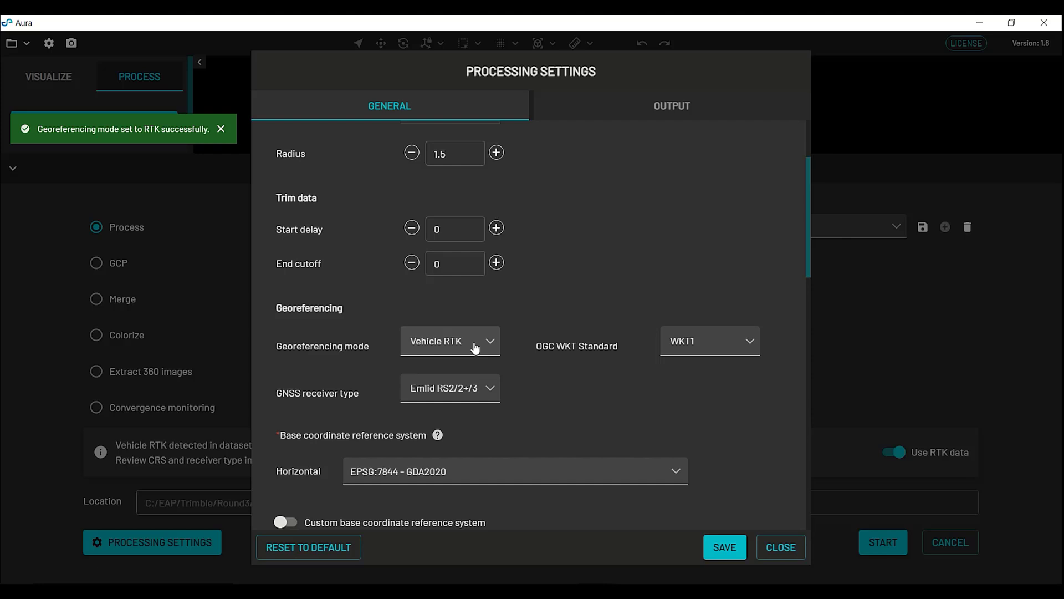
left_click(474, 386)
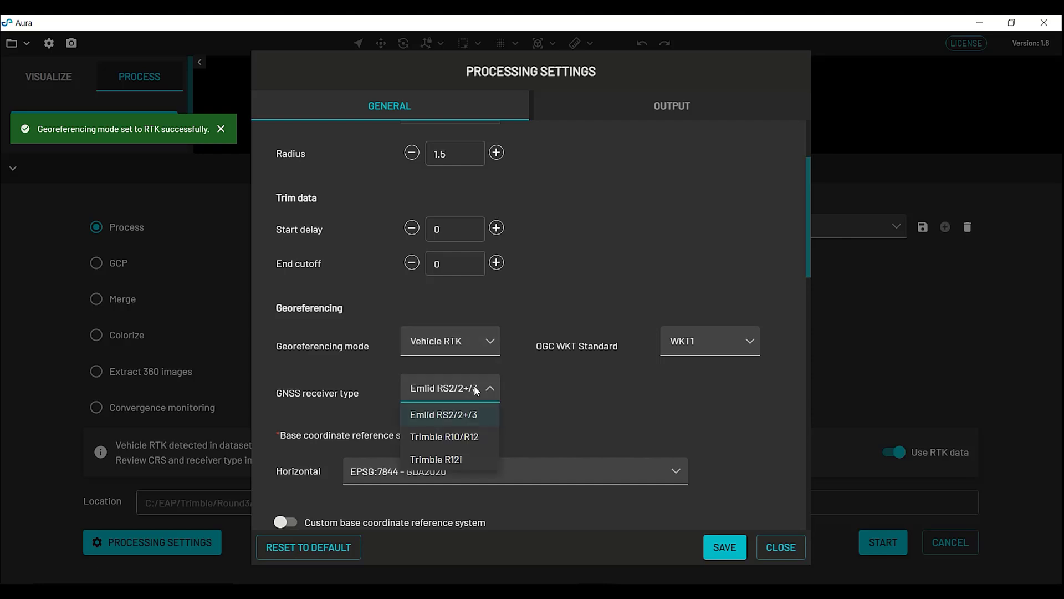
left_click(468, 438)
scroll(637, 411, "down", 2)
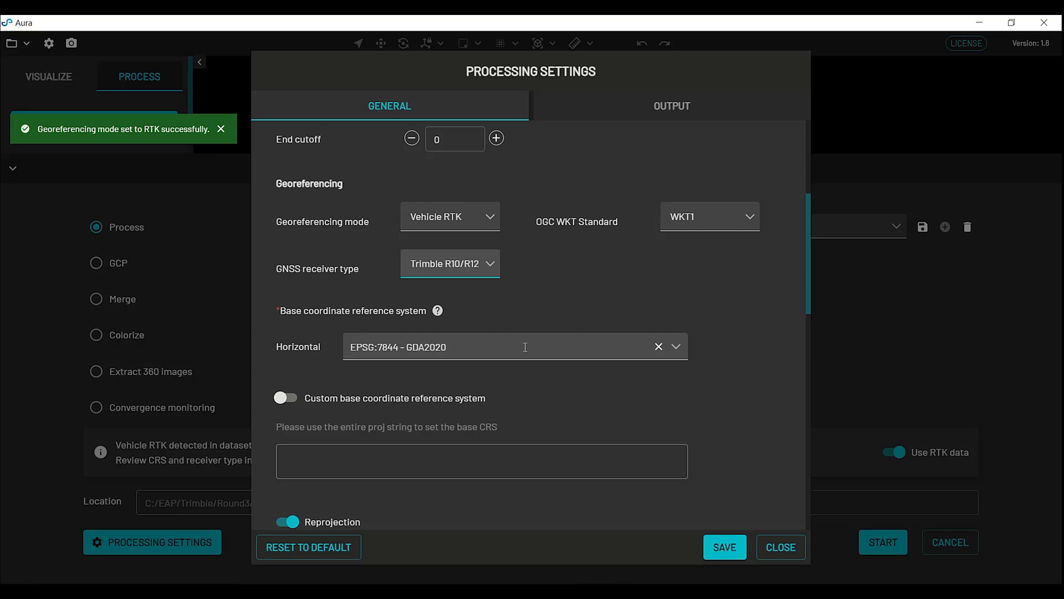
scroll(676, 348, "down", 3)
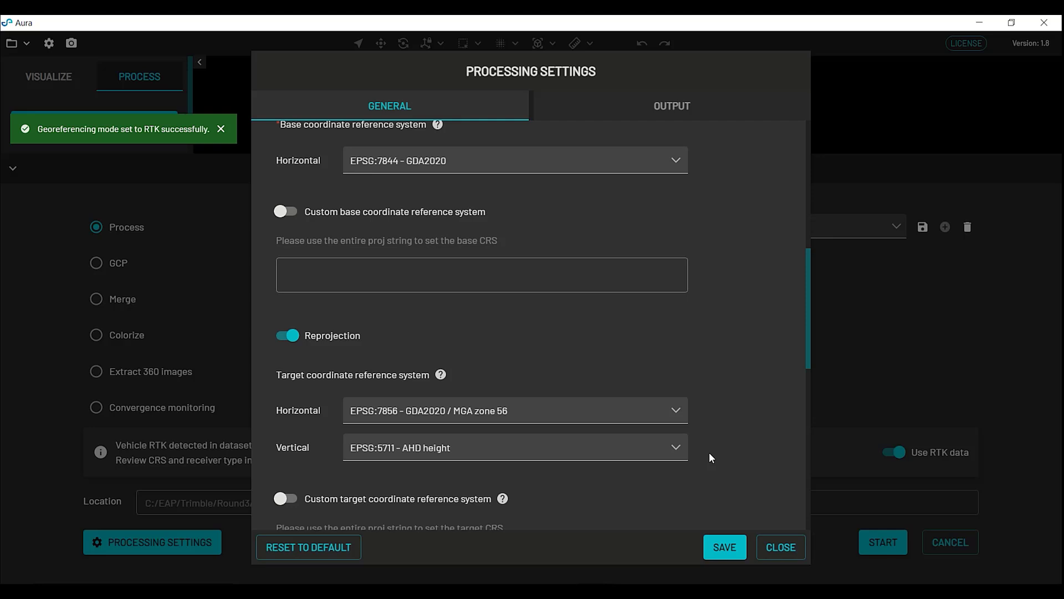
Step: Save the settings, start processing, and list the files of completed Output-(1)
left_click(717, 548)
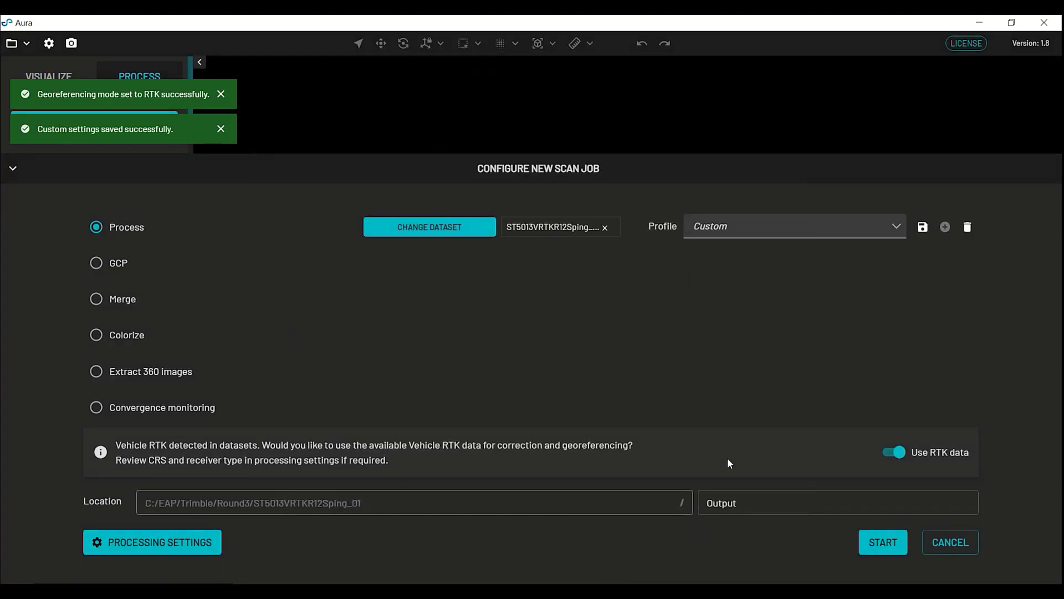
left_click(884, 542)
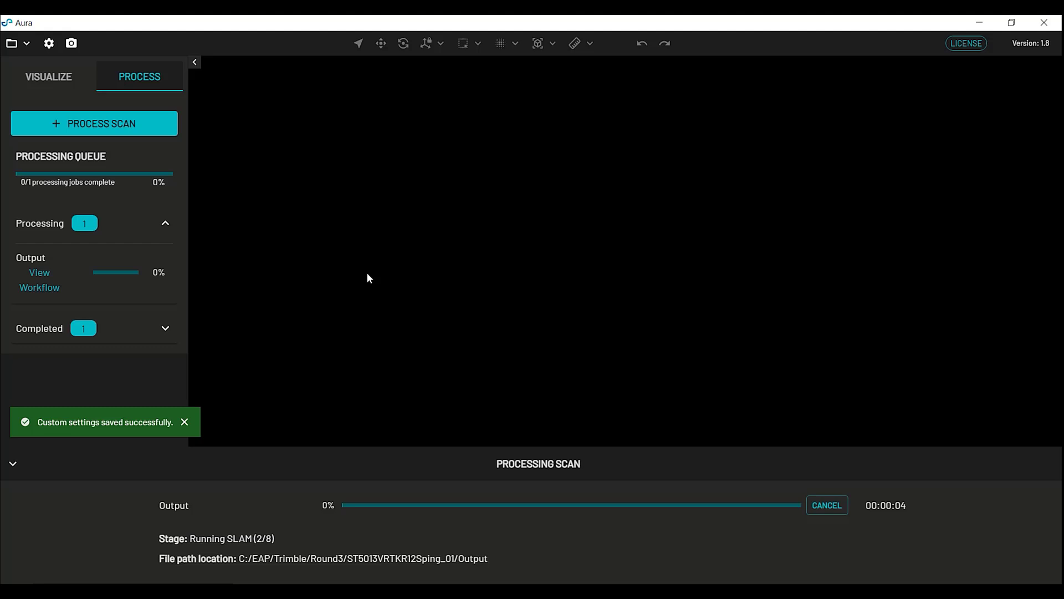
left_click(165, 328)
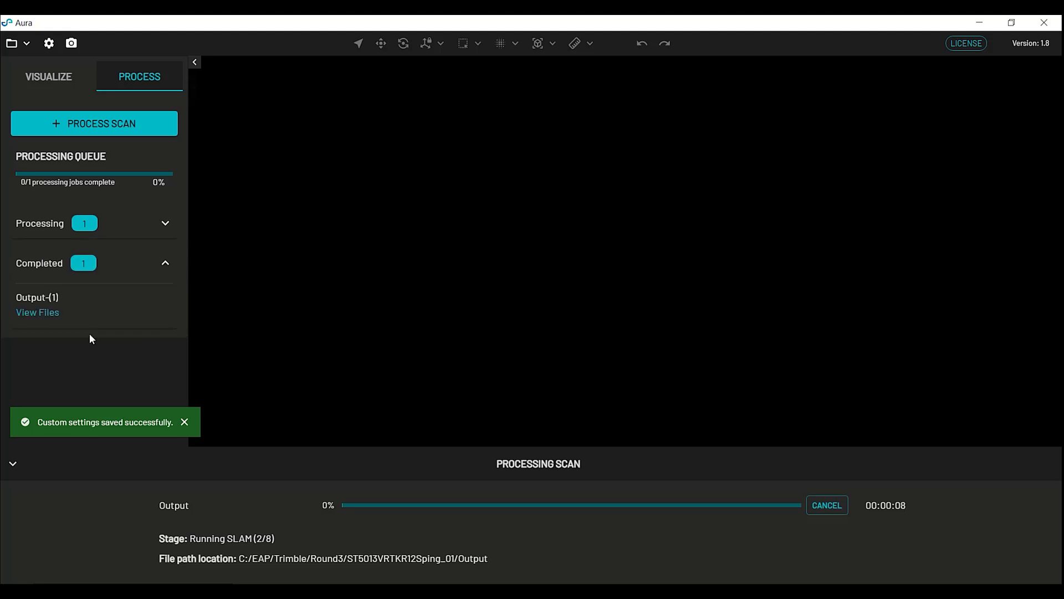
left_click(47, 312)
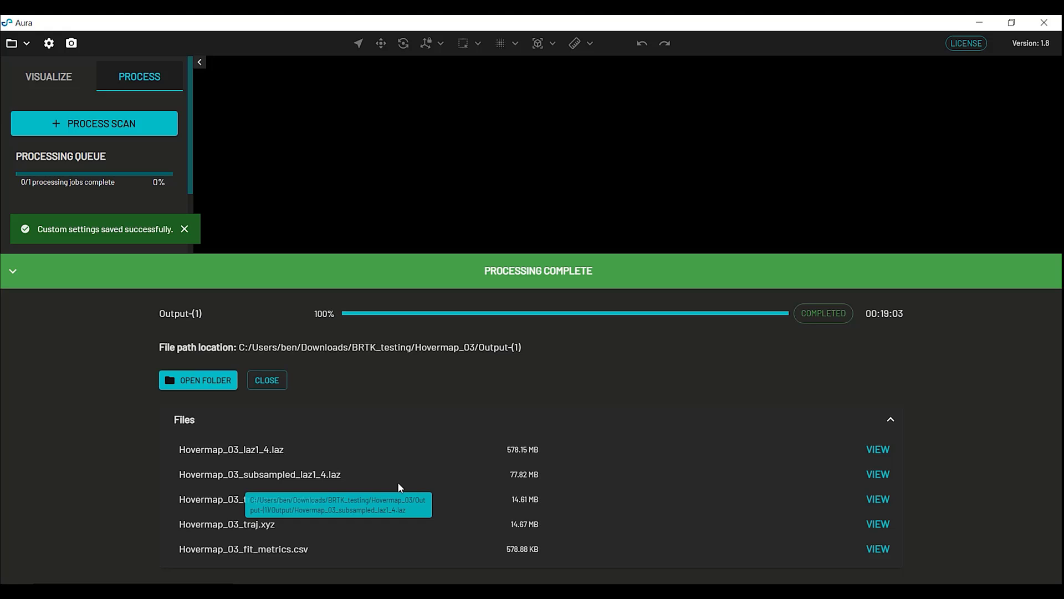
Step: Open the RTK Accuracy Report from the Hovermap_03_fit_metrics.csv row
left_click(876, 558)
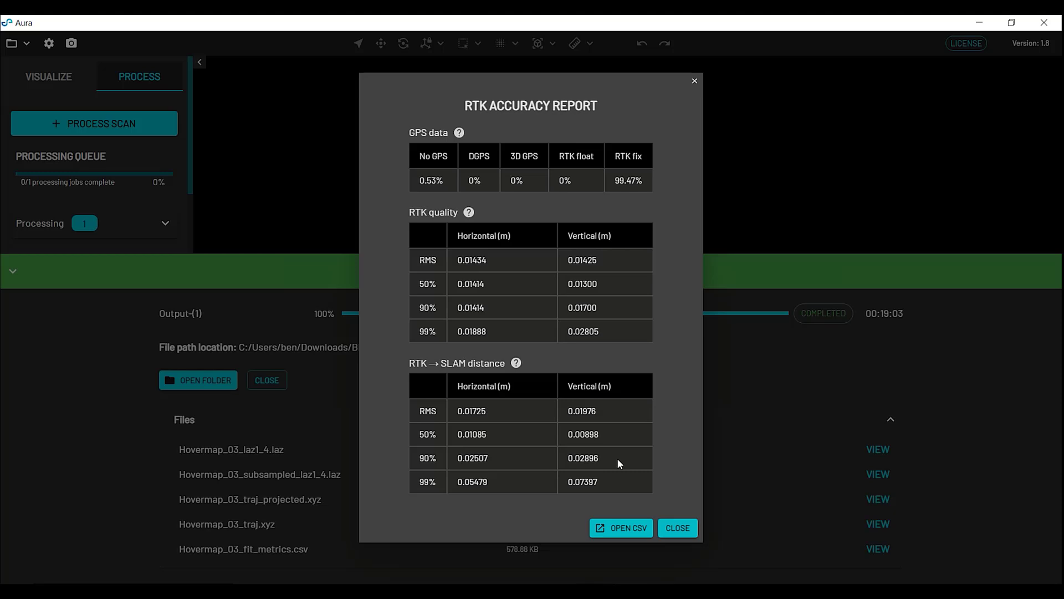
Step: Close the accuracy report and load Hovermap_03_subsampled_laz1_4.laz in the viewer
left_click(678, 528)
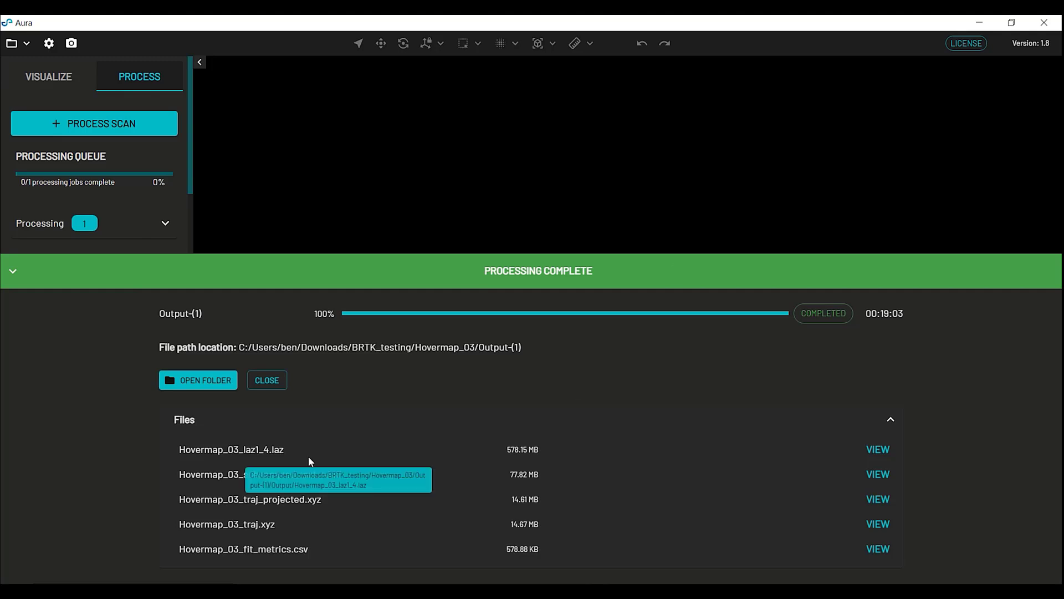
left_click(880, 476)
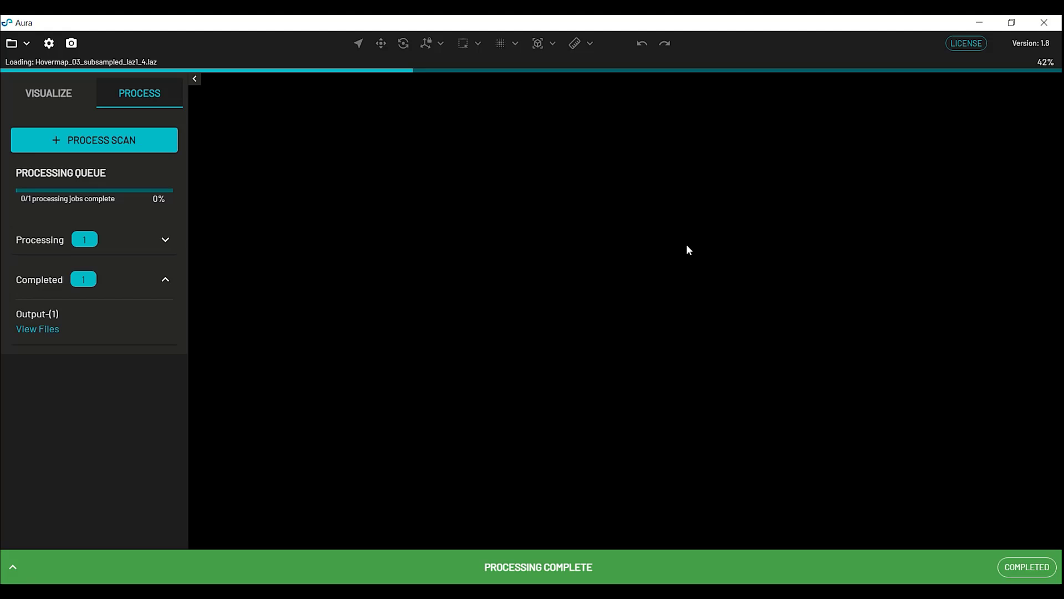